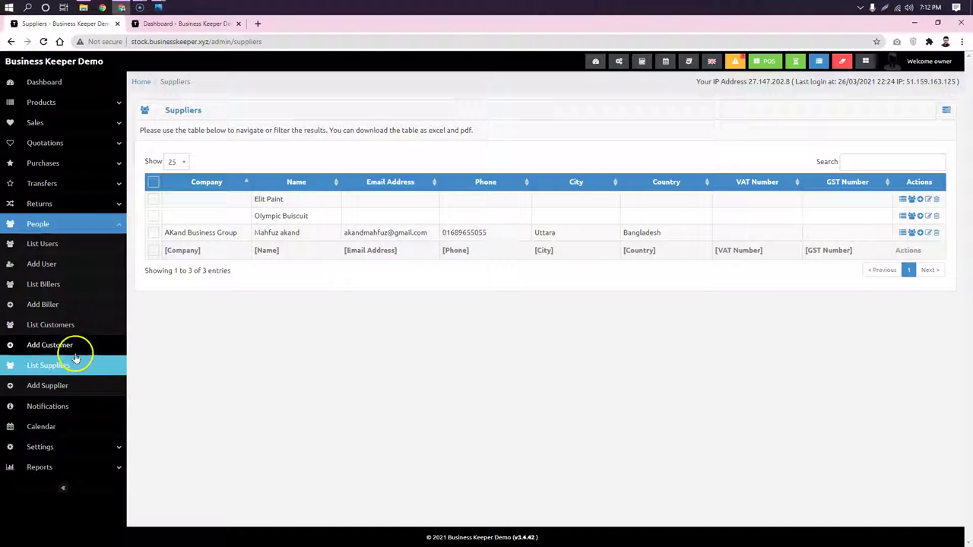
- Add supplier Zakir Consultants with its contact person's name, then view its details
left_click(57, 388)
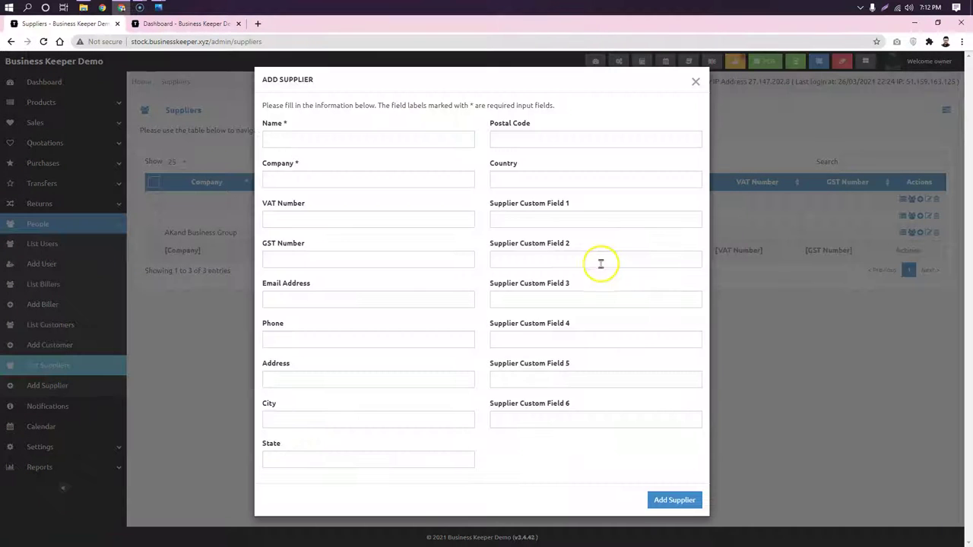
left_click(317, 140)
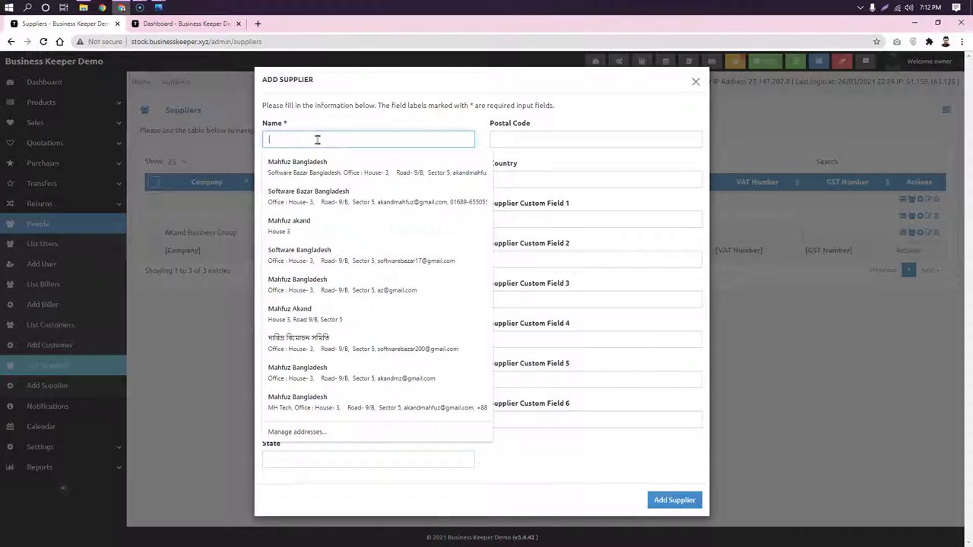
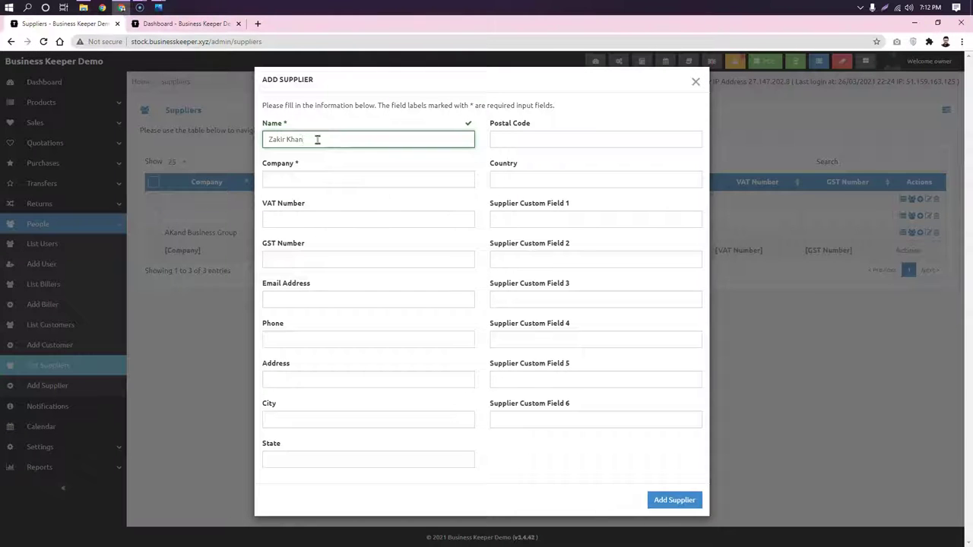
left_click(358, 179)
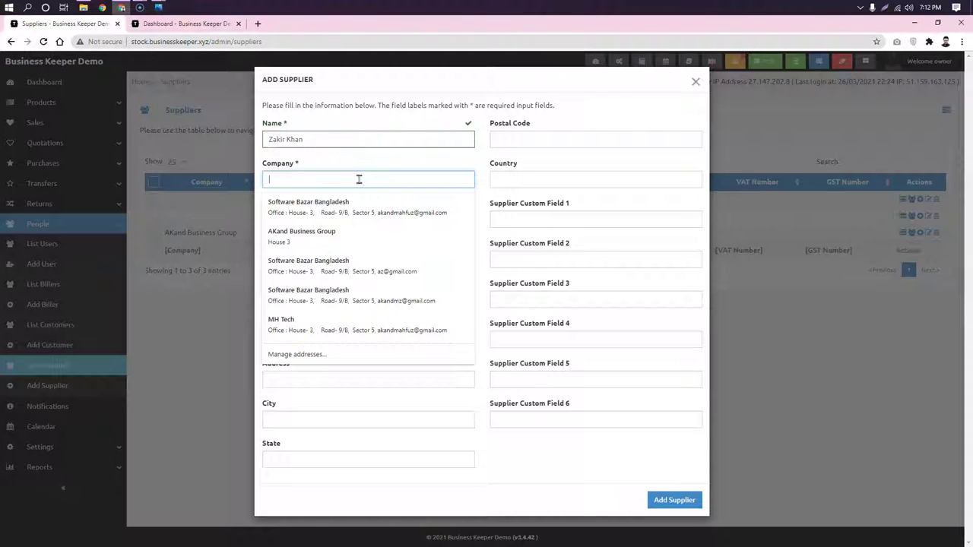
type("Zakir Consultants")
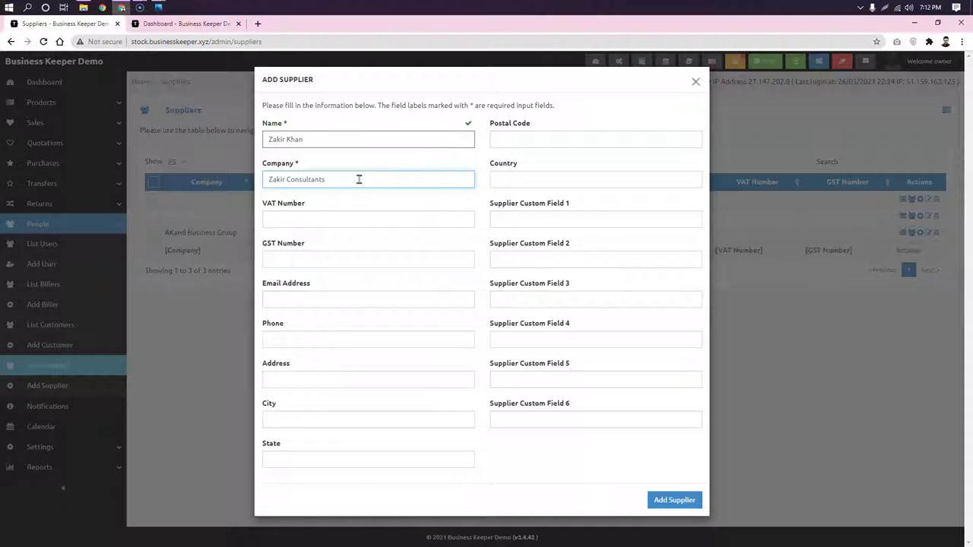
left_click(674, 499)
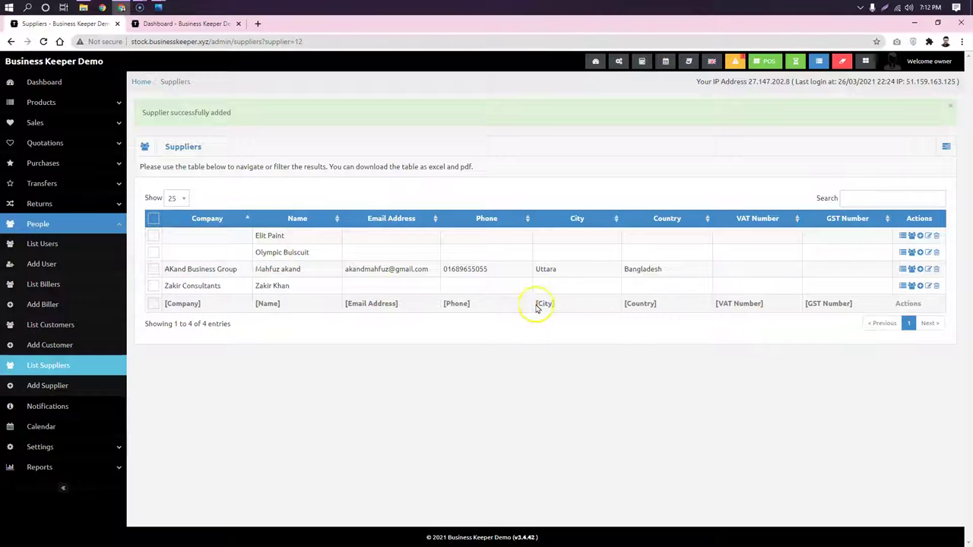
left_click(591, 287)
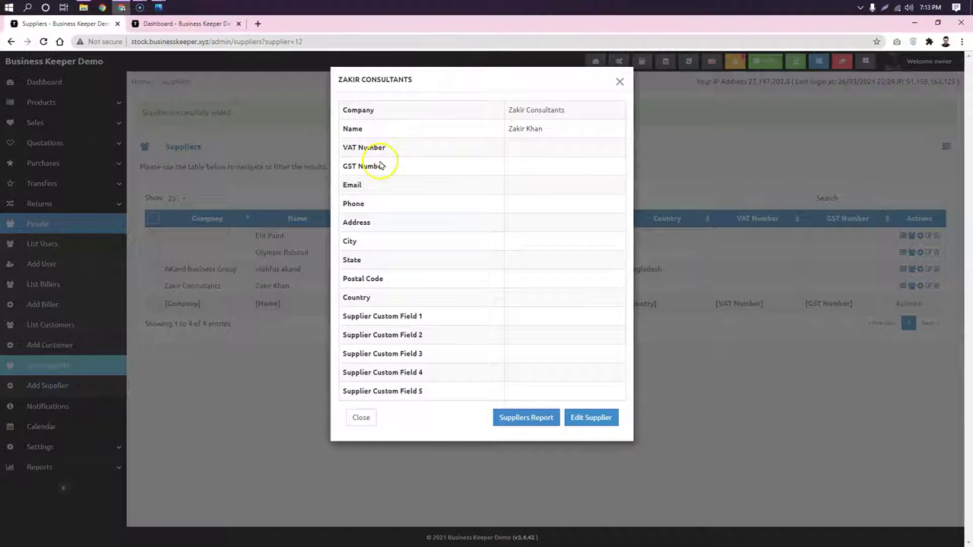
- Open Zakir Consultants' supplier report and point out its 0.00 purchases, paid and due figures
left_click(523, 419)
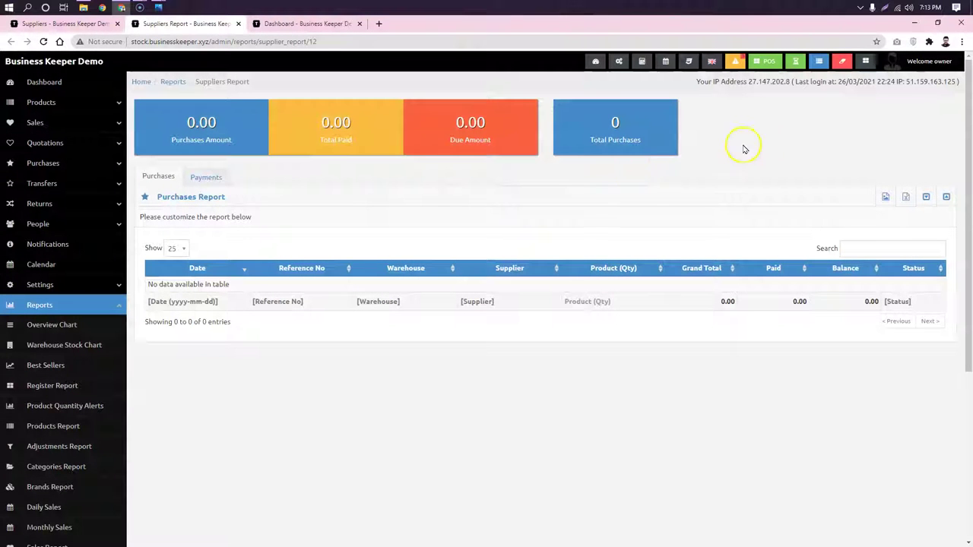
left_click_drag(251, 140, 178, 129)
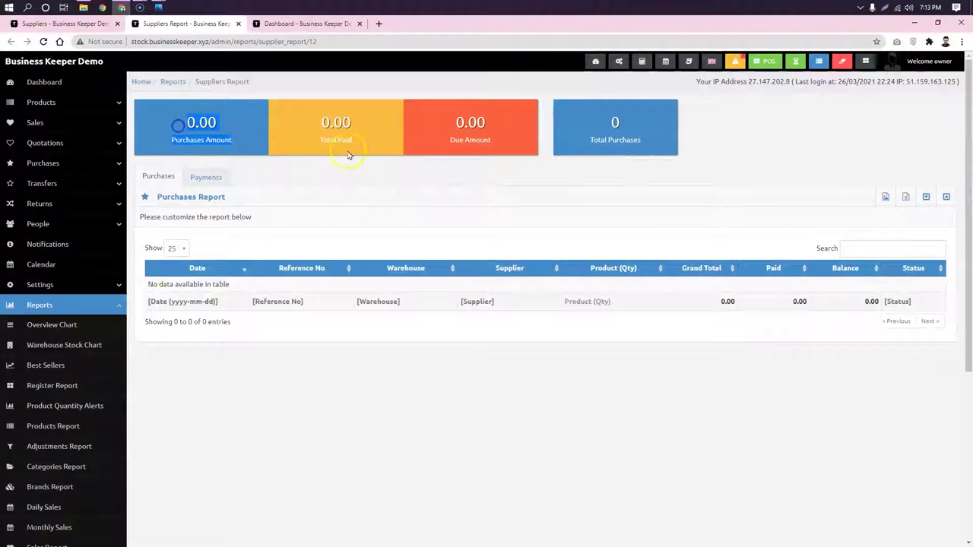
left_click(746, 149)
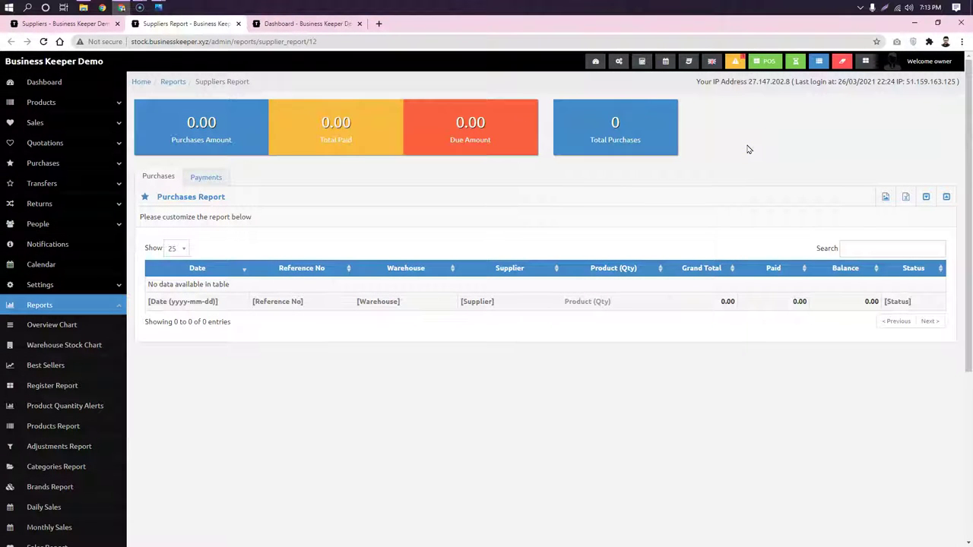
left_click_drag(247, 145, 177, 118)
left_click(330, 138)
left_click_drag(333, 137, 304, 127)
left_click(482, 156)
left_click_drag(449, 139, 443, 127)
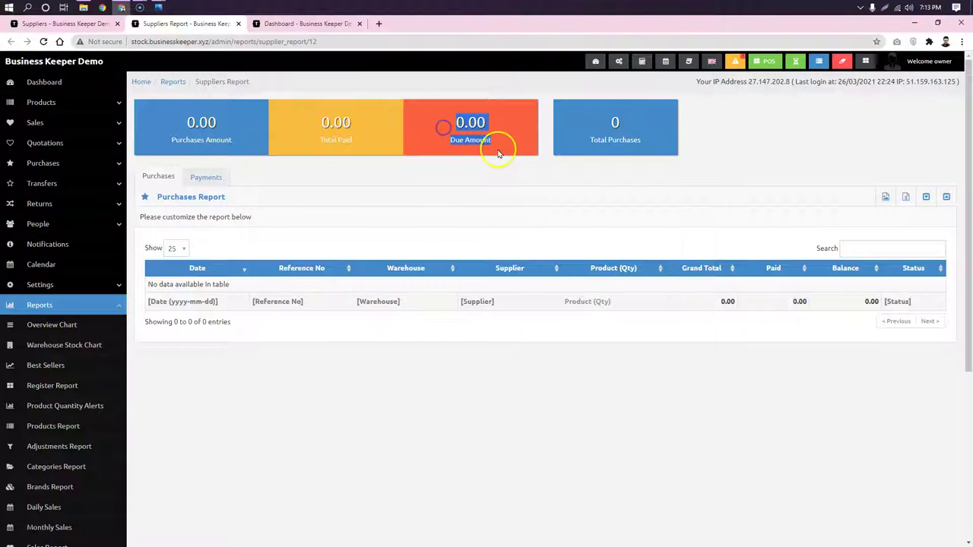
left_click(655, 146)
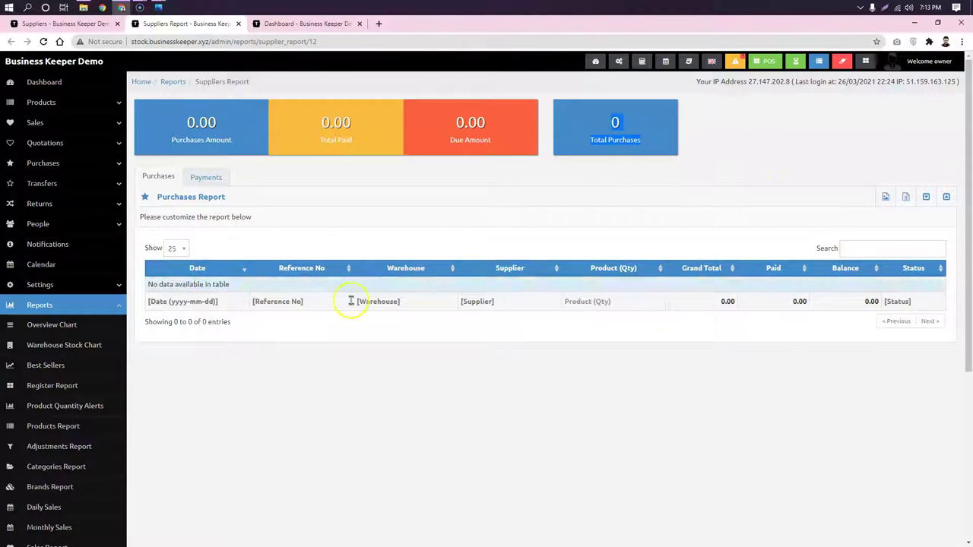
- Switch to the supplier's empty Payments record, then expand the People section
left_click(206, 177)
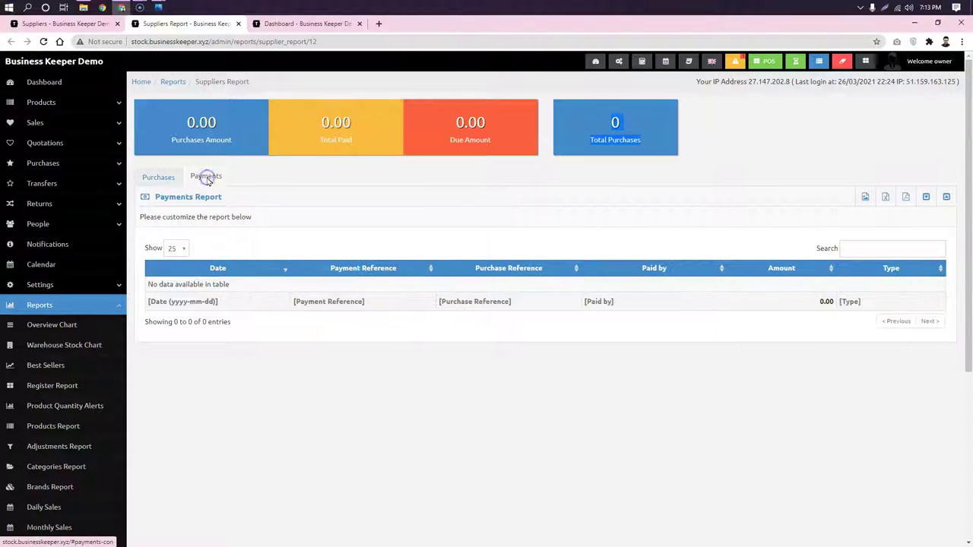
left_click(452, 199)
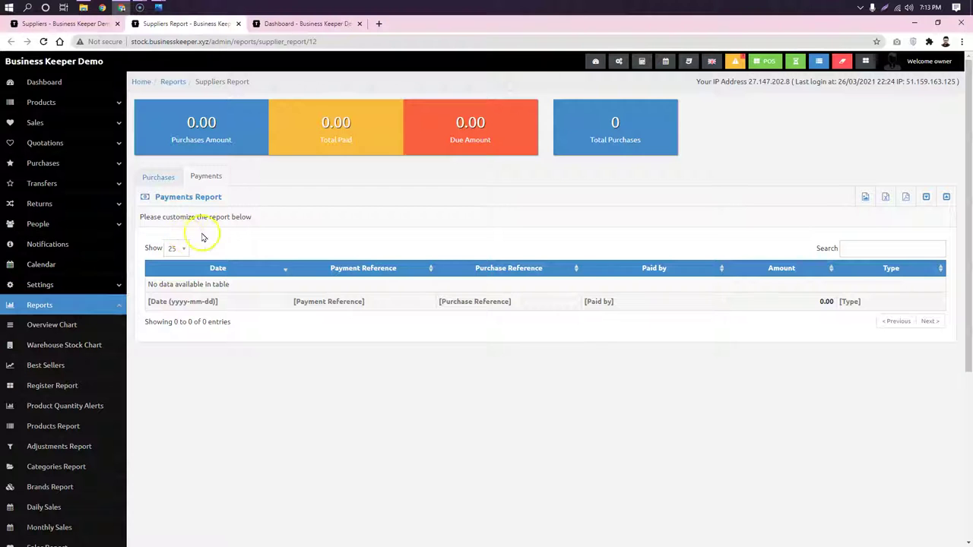
left_click(69, 228)
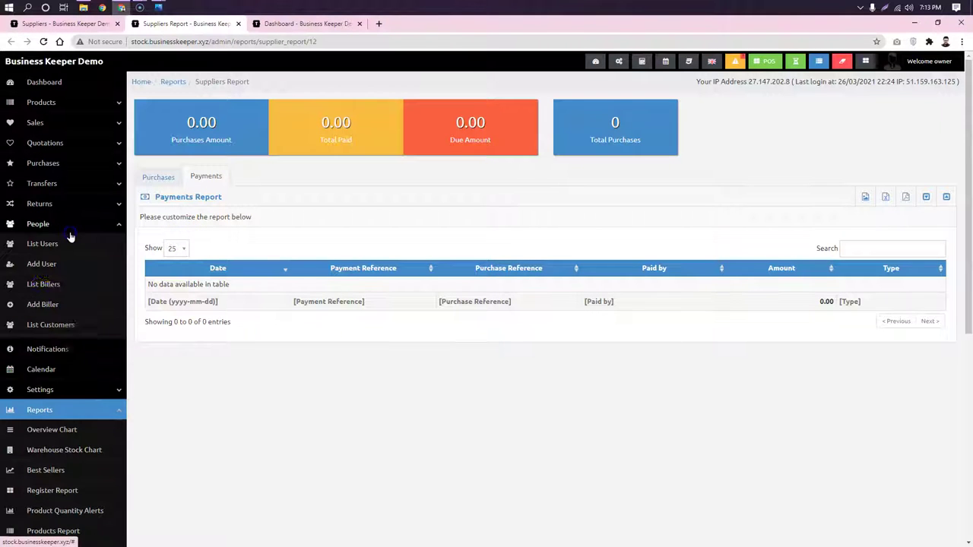
- Close Zakir Consultants' report and details, and open Olympic Buiscuit's supplier report
left_click(238, 24)
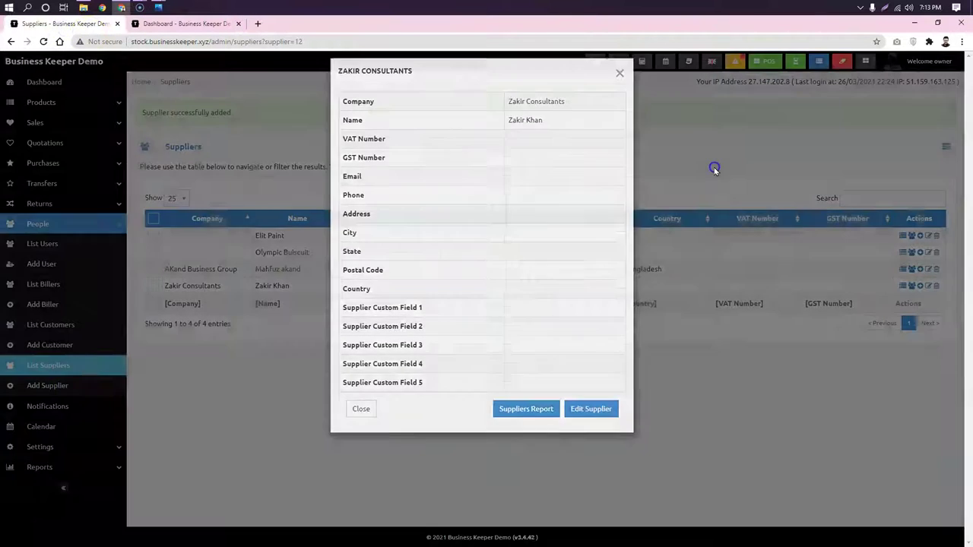
left_click(712, 167)
left_click(466, 255)
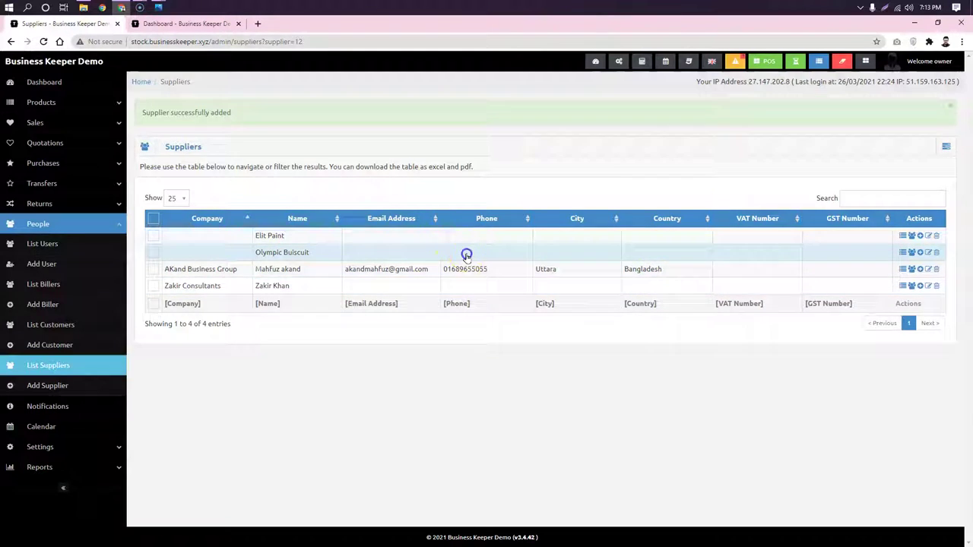
left_click(527, 420)
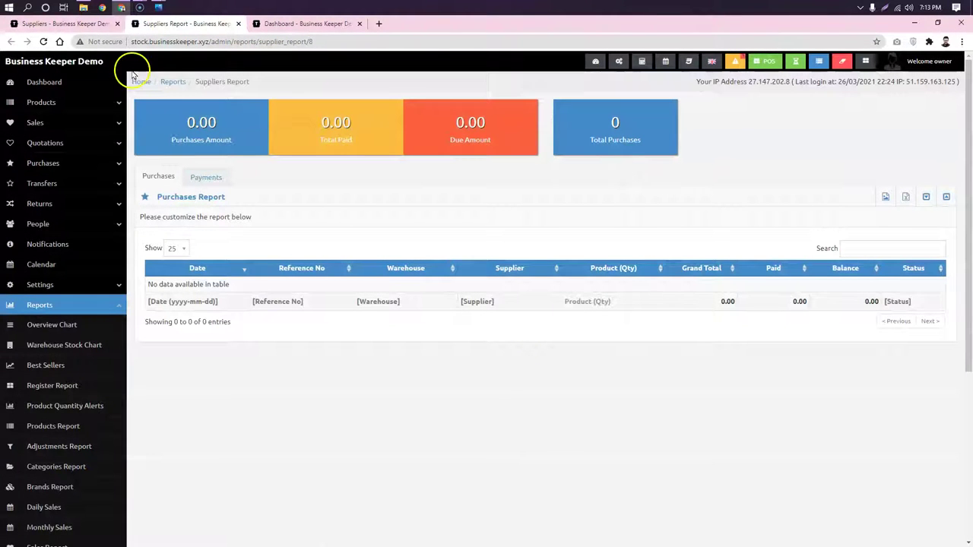
- Open AKand Business Group's report: three purchases, 44,350.00 total, 43,850.00 due
left_click(237, 23)
left_click(232, 413)
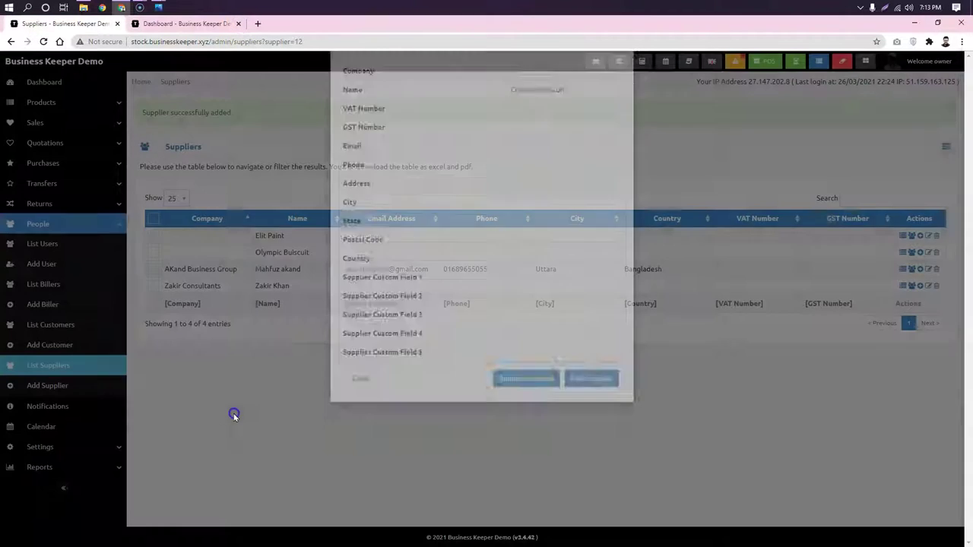
left_click(403, 271)
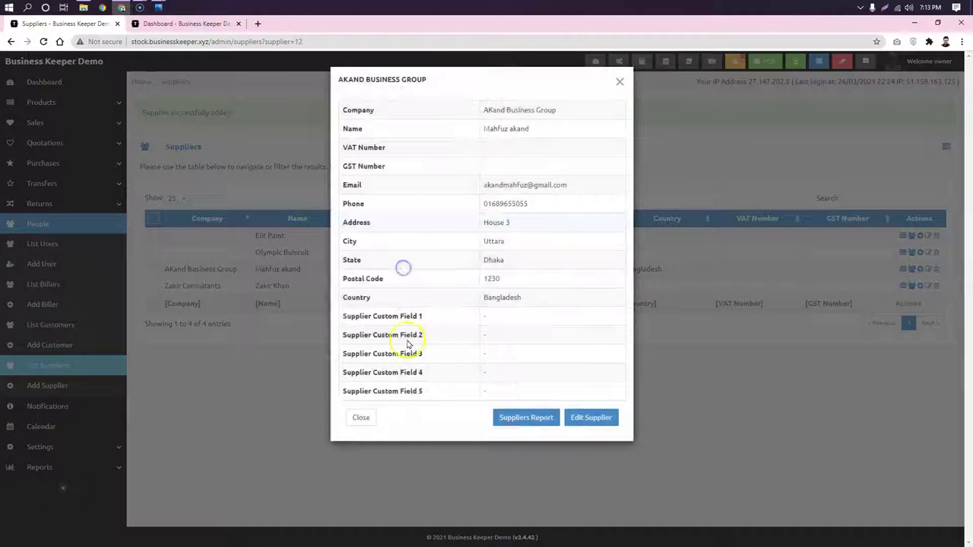
left_click(523, 415)
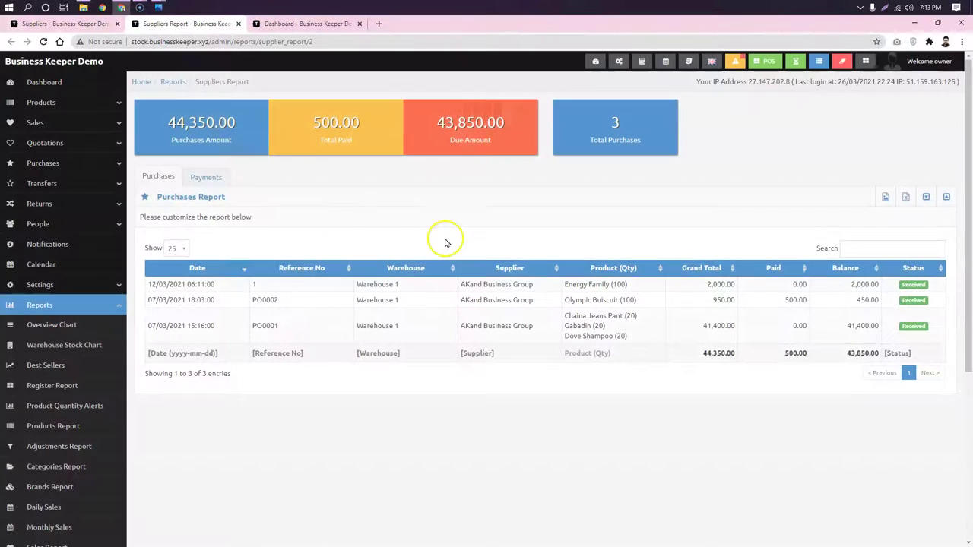
left_click_drag(238, 124, 181, 124)
left_click(293, 175)
left_click(304, 197)
left_click_drag(388, 123, 301, 123)
left_click(389, 146)
left_click_drag(504, 142, 434, 119)
left_click(486, 169)
left_click_drag(643, 143, 586, 141)
left_click(536, 187)
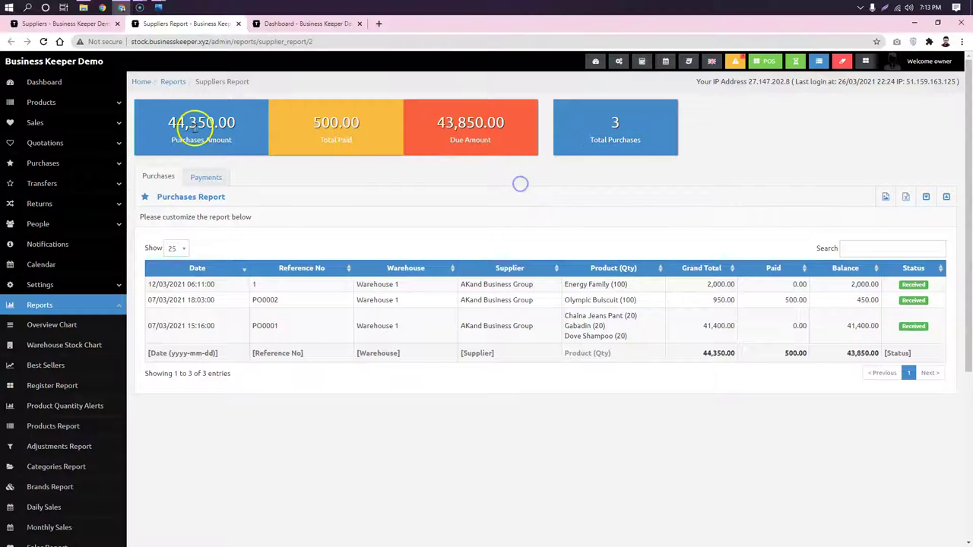
left_click(618, 284)
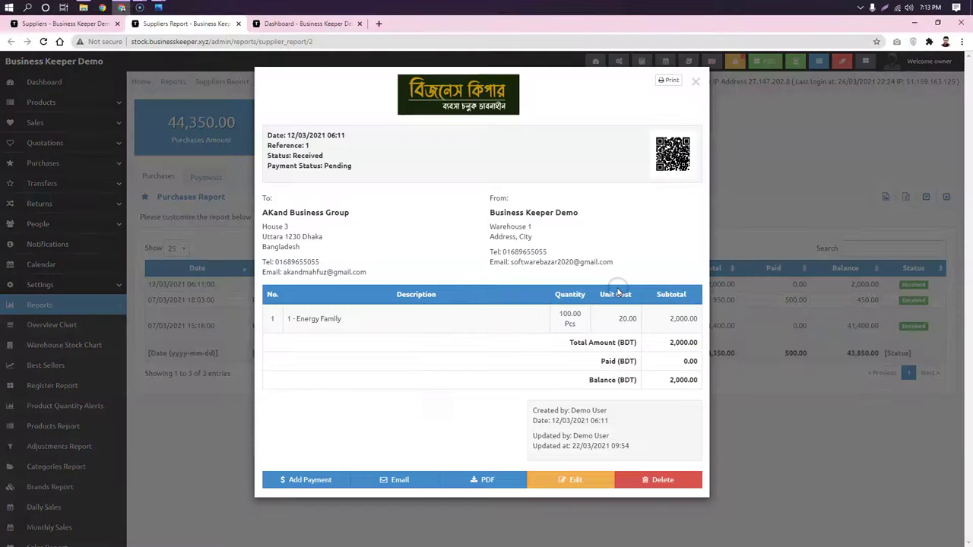
left_click(791, 143)
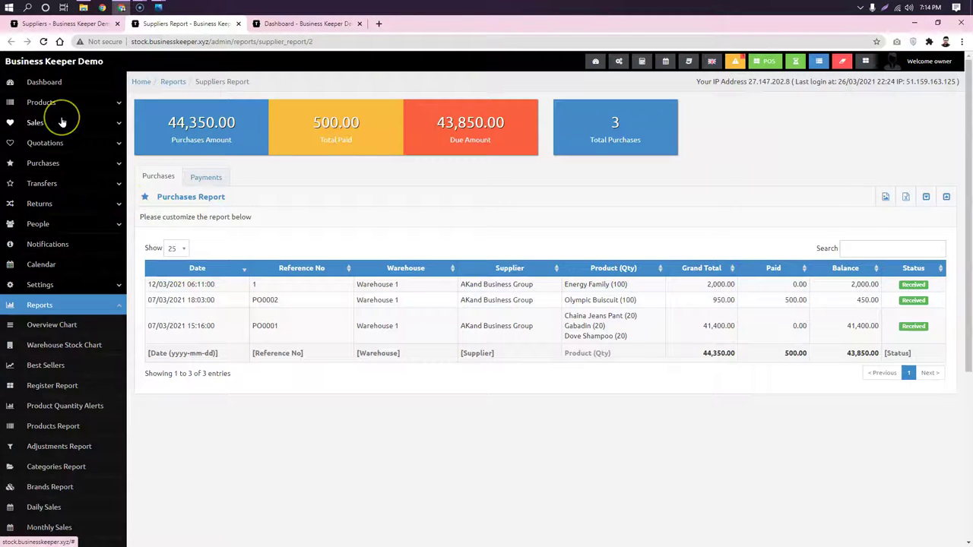
left_click(55, 163)
- Start a new purchase, find no supplier matching 'rai', and begin adding a new supplier
left_click(54, 202)
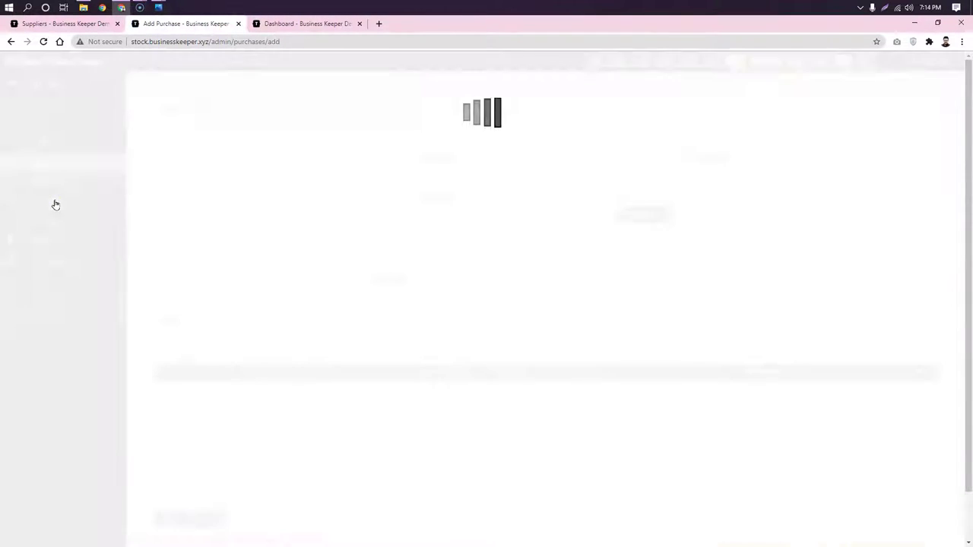
left_click(300, 279)
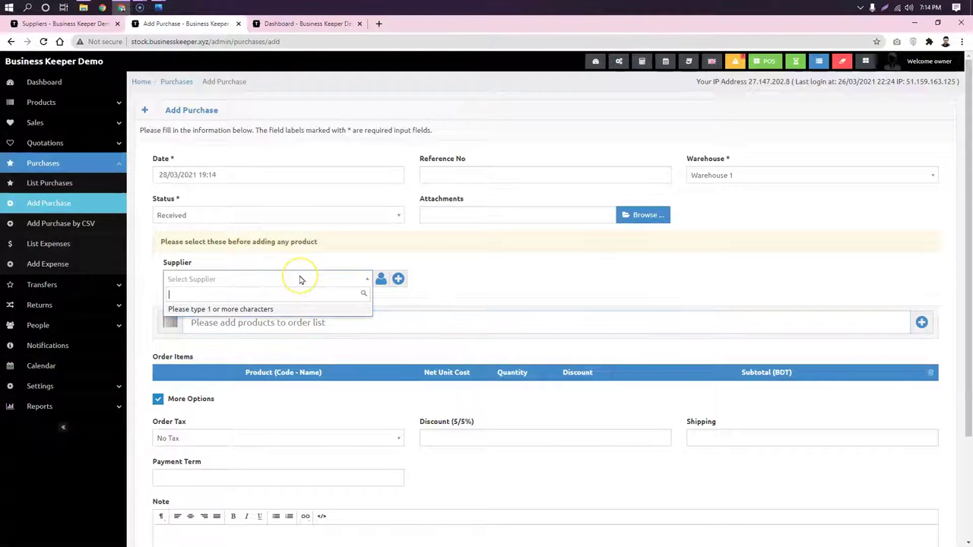
type("rai")
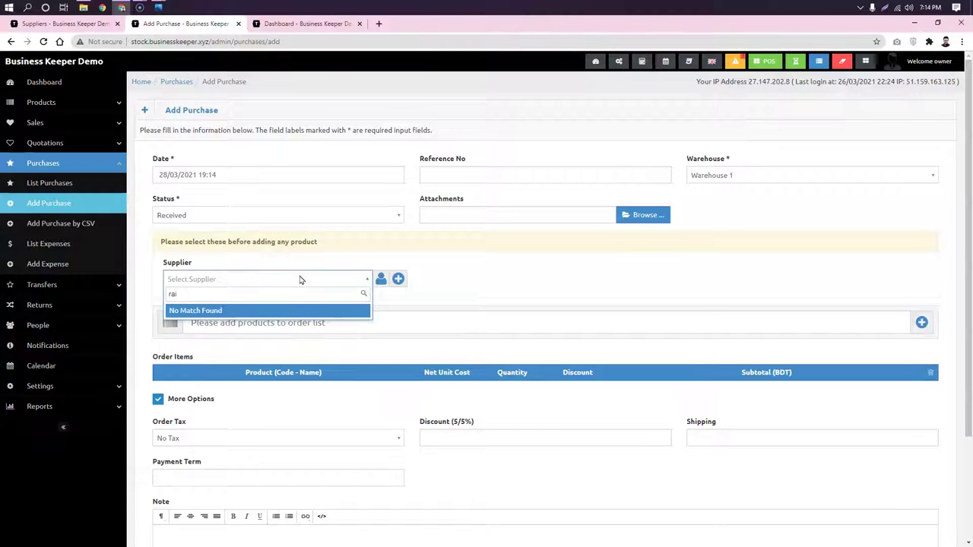
left_click(457, 307)
left_click(397, 279)
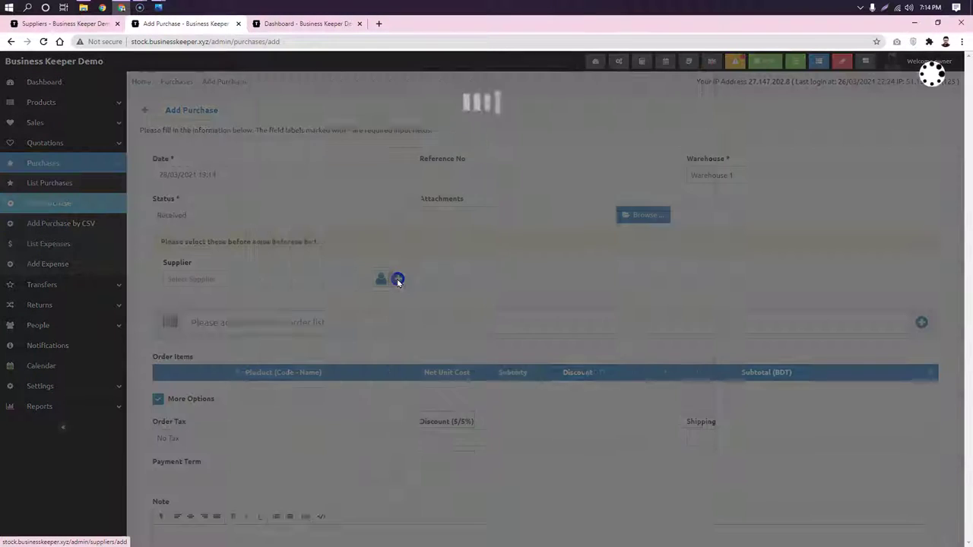
- Save new supplier RR Fashion with its contact's name as the purchase's supplier
left_click(336, 137)
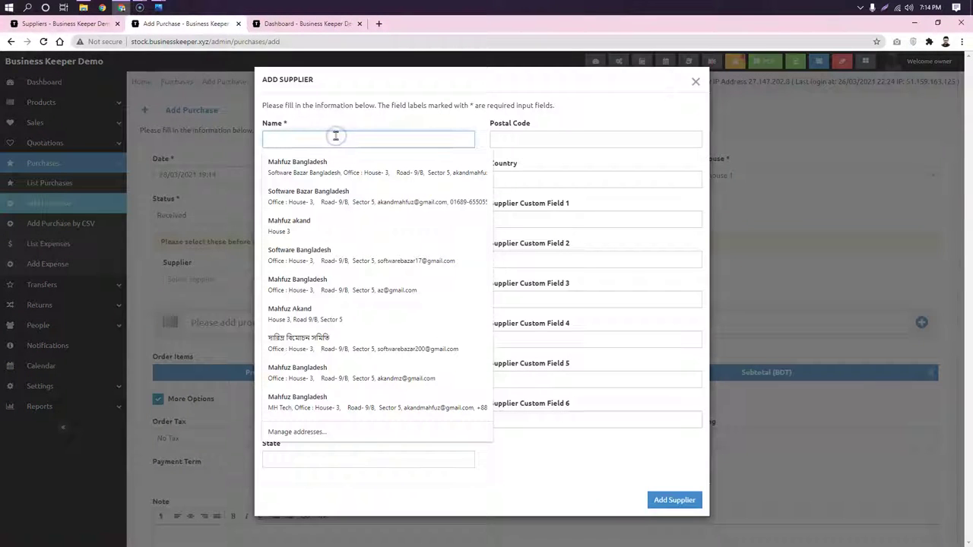
type("Raihan")
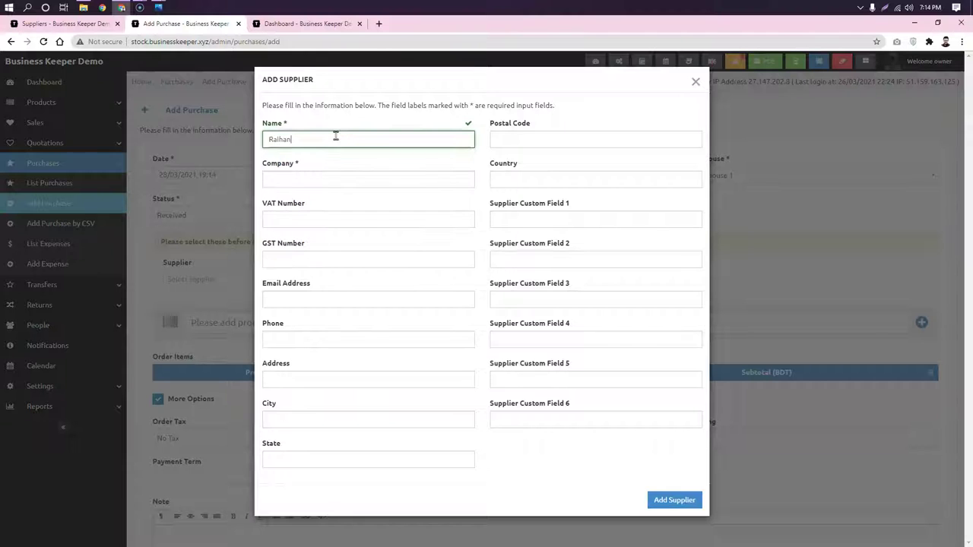
left_click(355, 182)
type("RR Fashion")
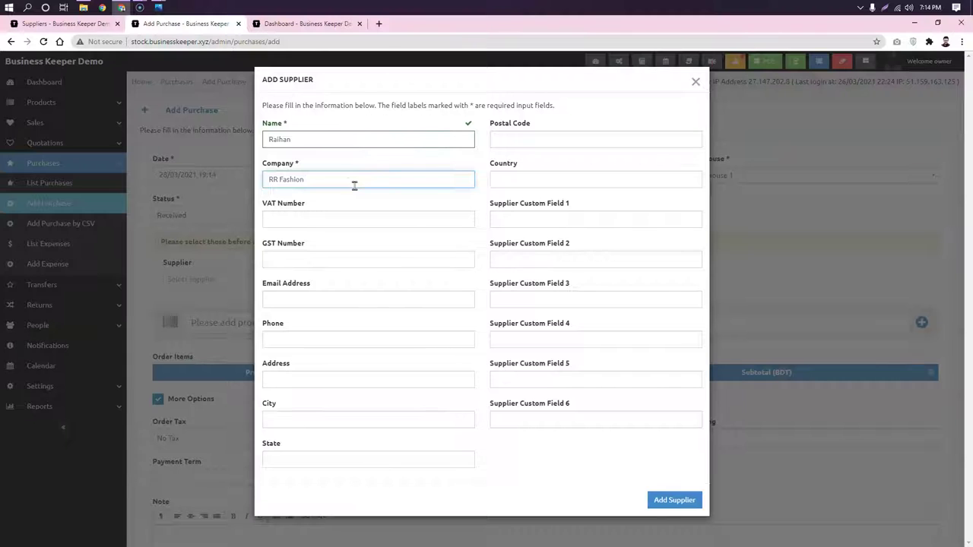
left_click(662, 496)
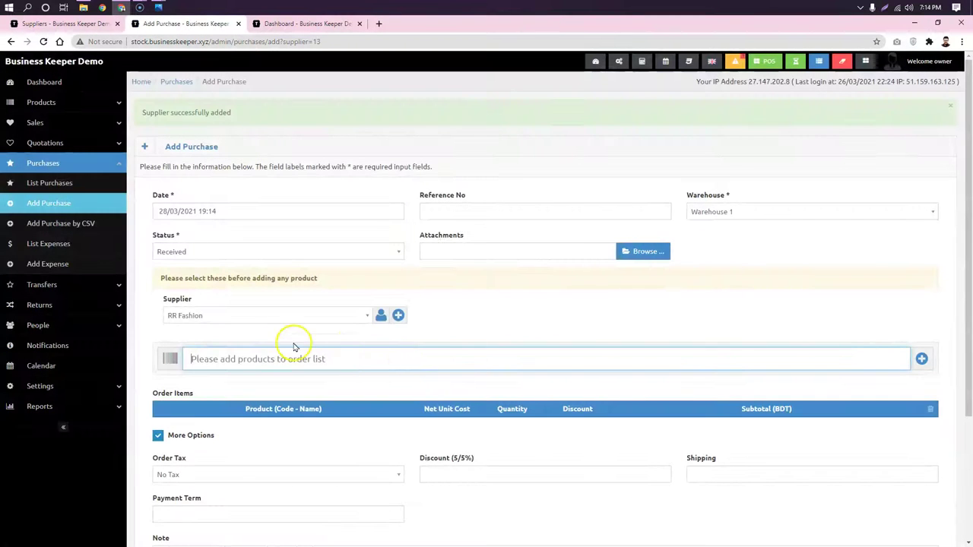
- Add one Gabadin at 600.00 to the order and submit it as purchase PO0004
type("a")
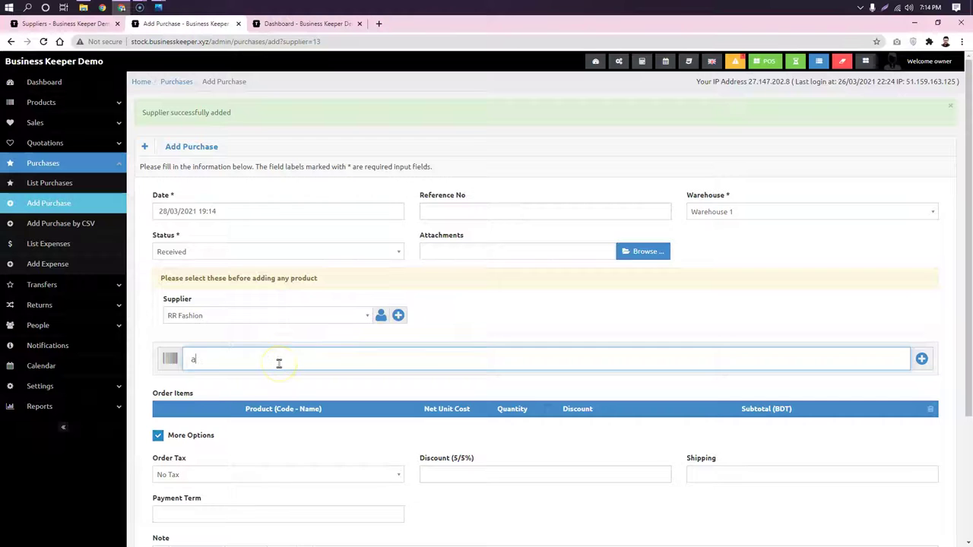
left_click(277, 376)
scroll(276, 383, "down", 2)
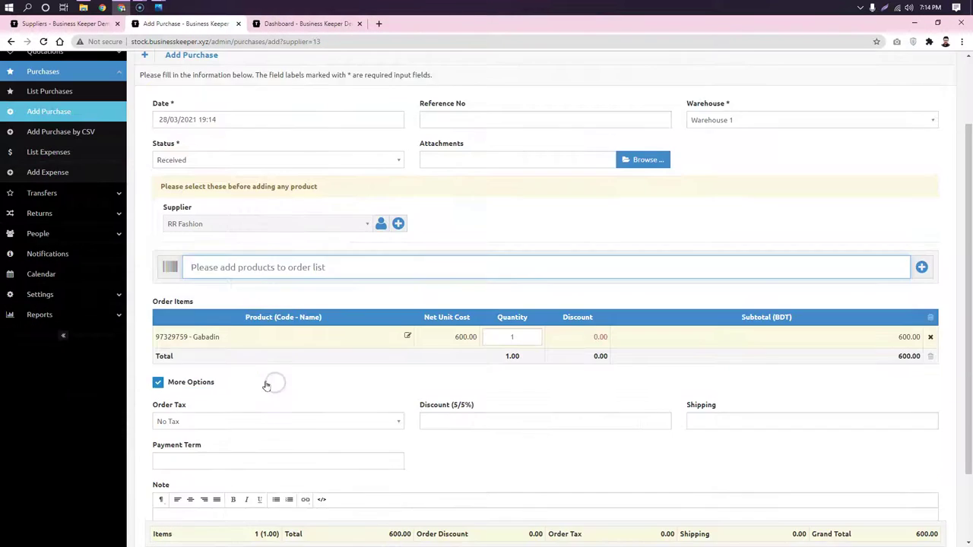
scroll(256, 278, "down", 1)
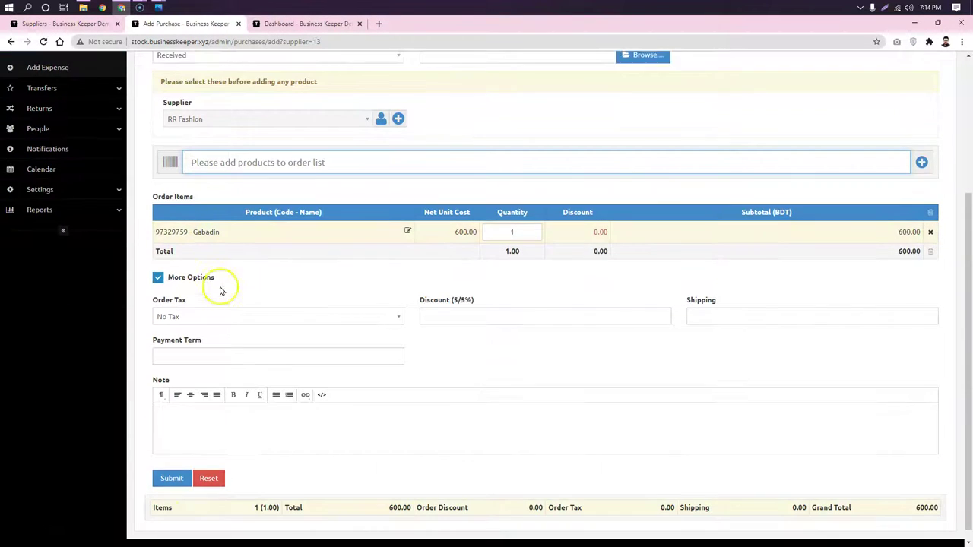
left_click(173, 466)
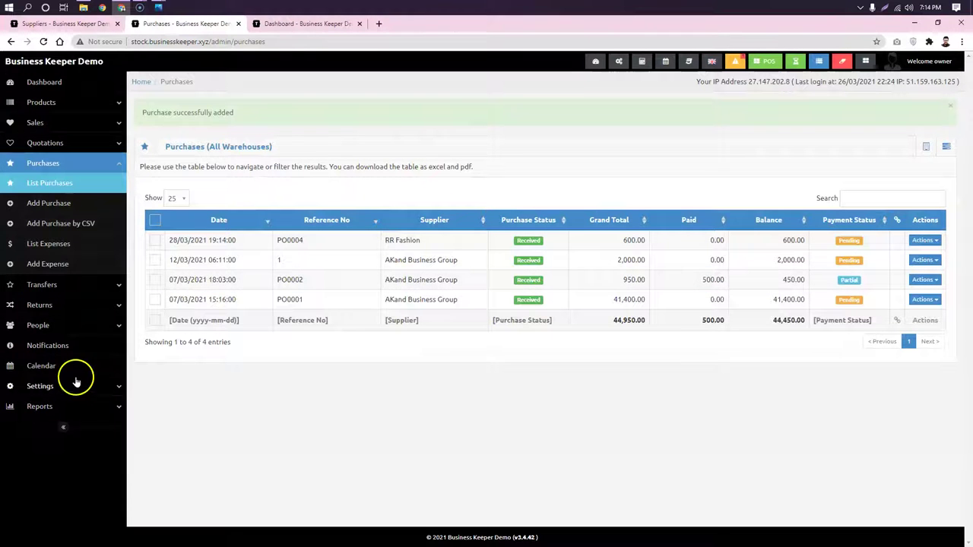
- Go to People > List Suppliers and open RR Fashion's details
left_click(62, 327)
scroll(65, 335, "down", 1)
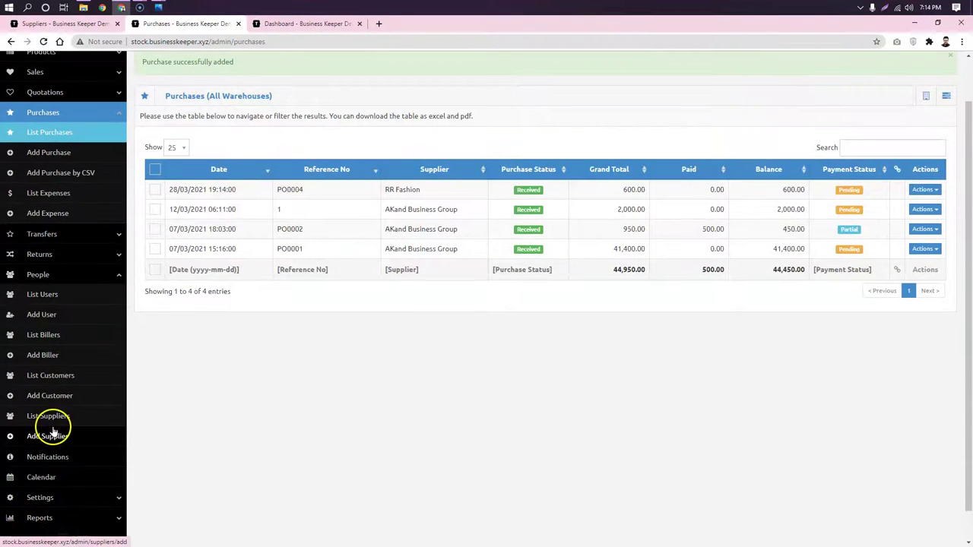
left_click(47, 416)
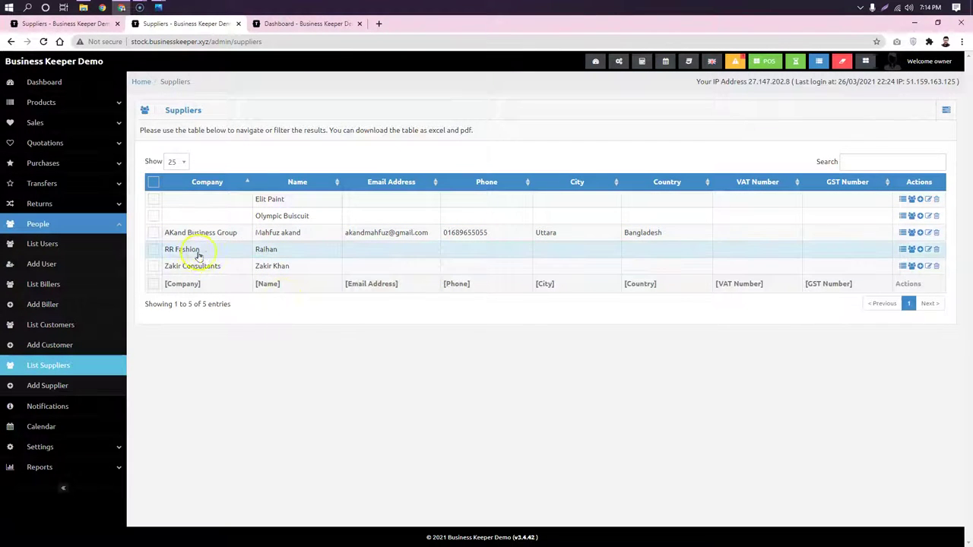
left_click(588, 257)
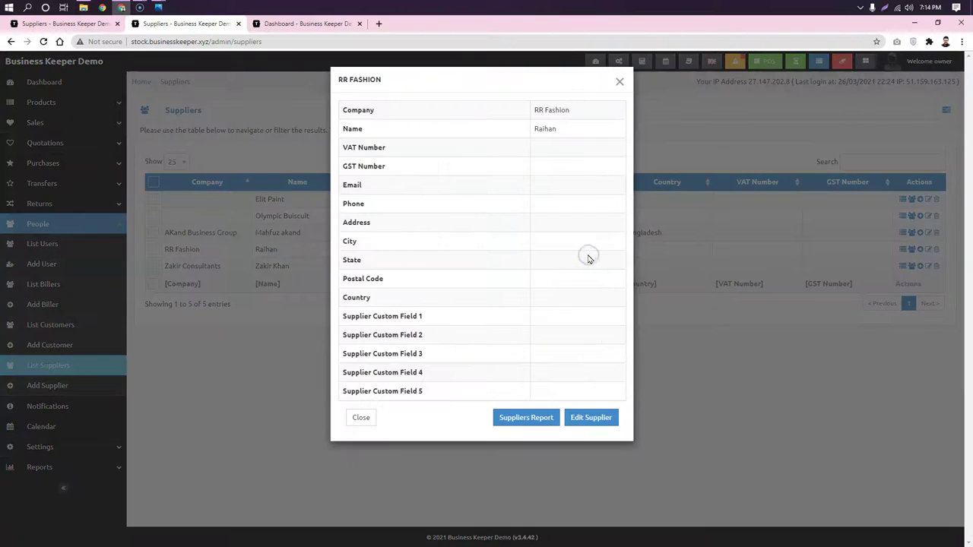
- Show RR Fashion's report (600.00 purchased, 0.00 paid, 600.00 due), then go to the Dashboard
left_click(535, 416)
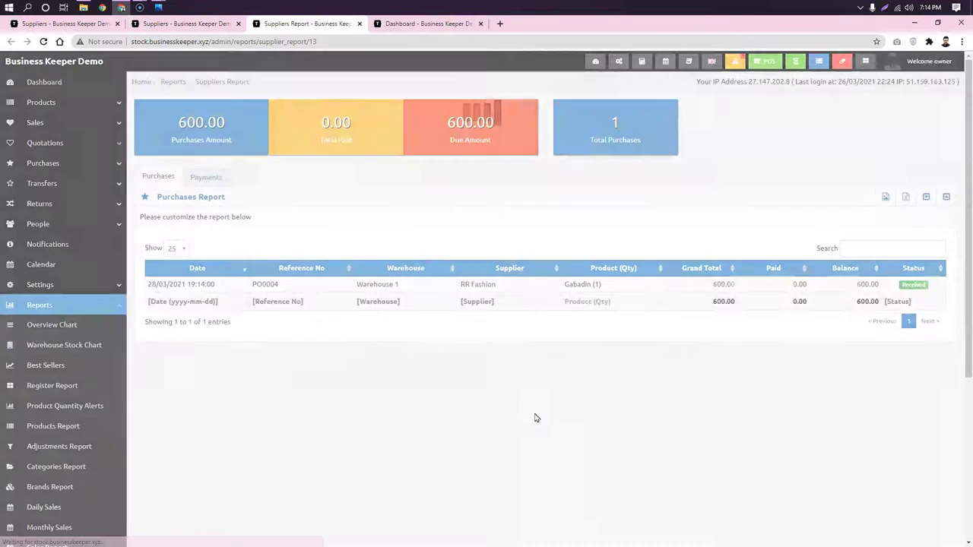
left_click_drag(226, 125, 175, 129)
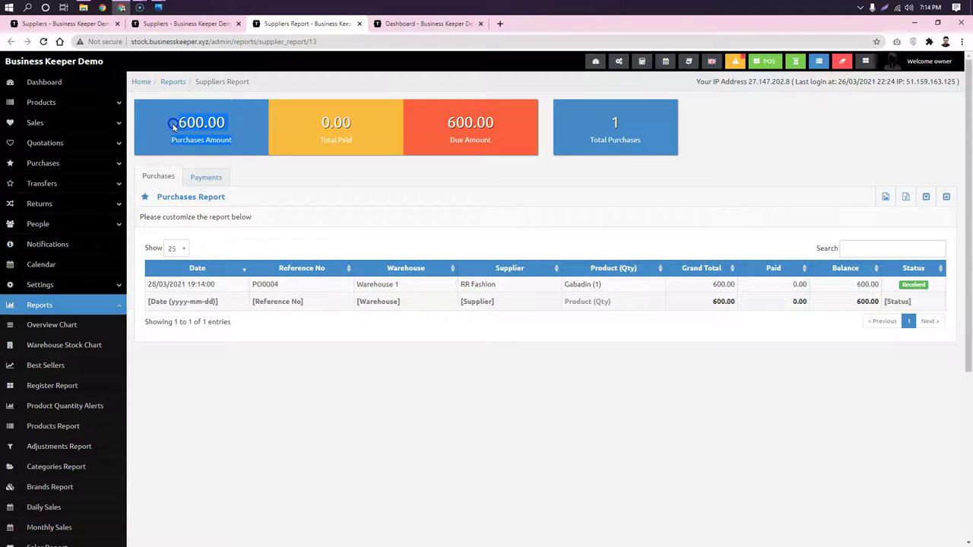
left_click_drag(336, 158, 313, 130)
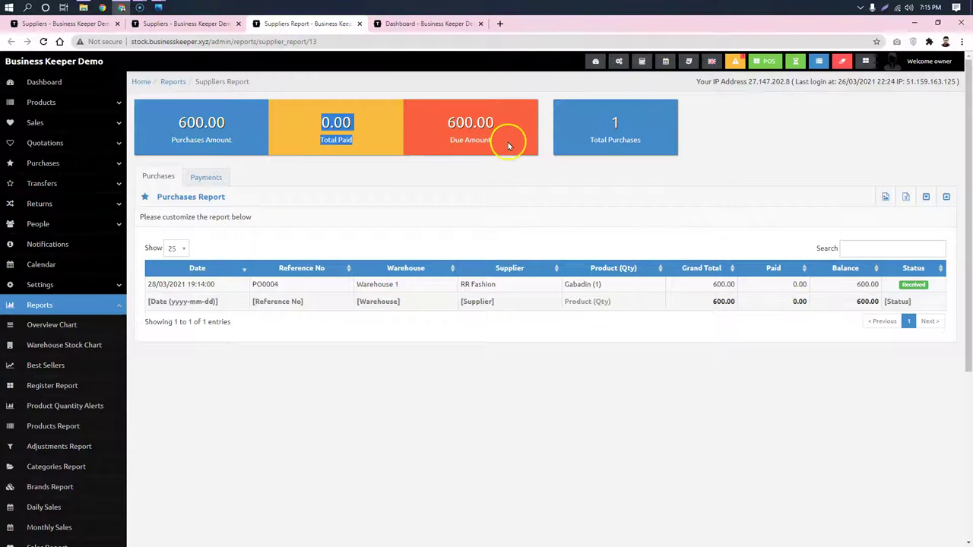
left_click_drag(433, 124, 479, 154)
left_click(428, 24)
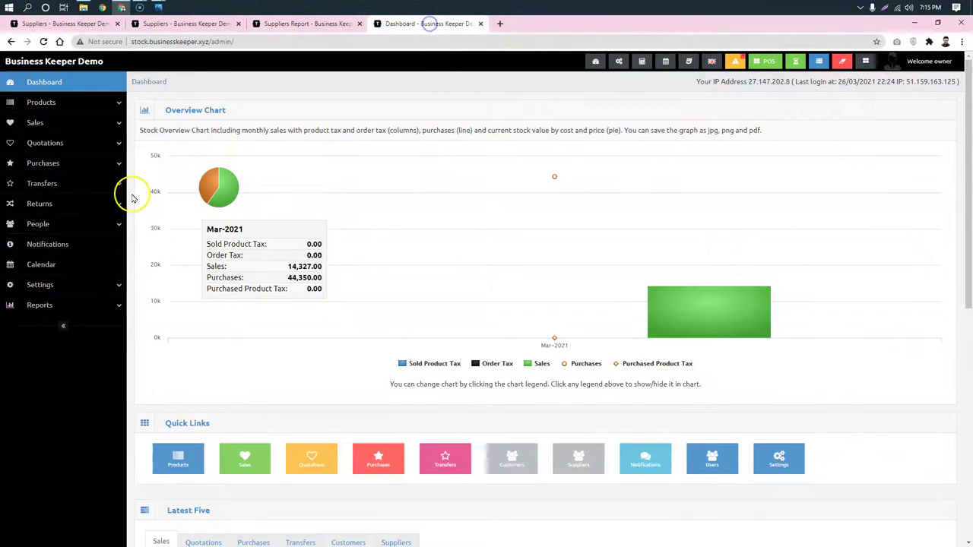
- Record a full 600.00 payment on purchase PO0004 from the purchases list
left_click(80, 166)
left_click(57, 185)
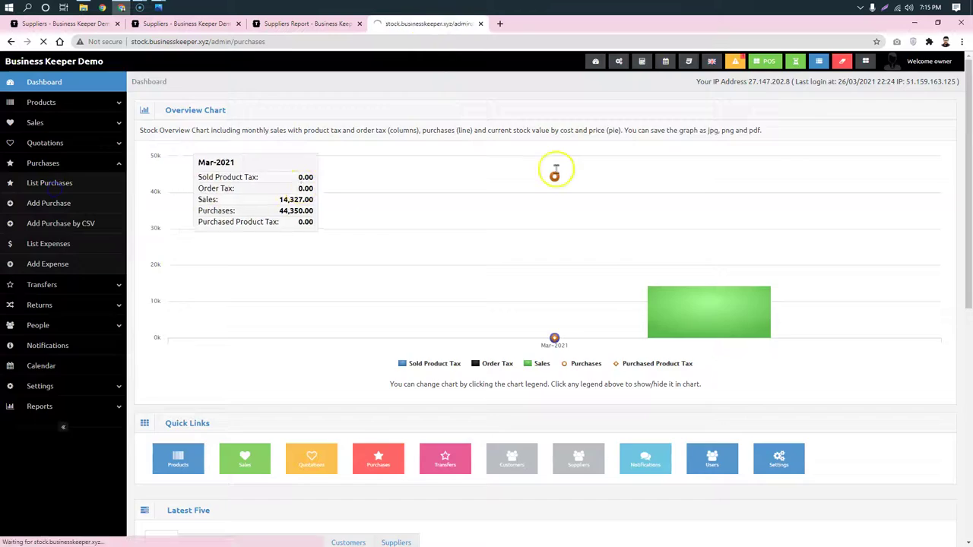
left_click(922, 204)
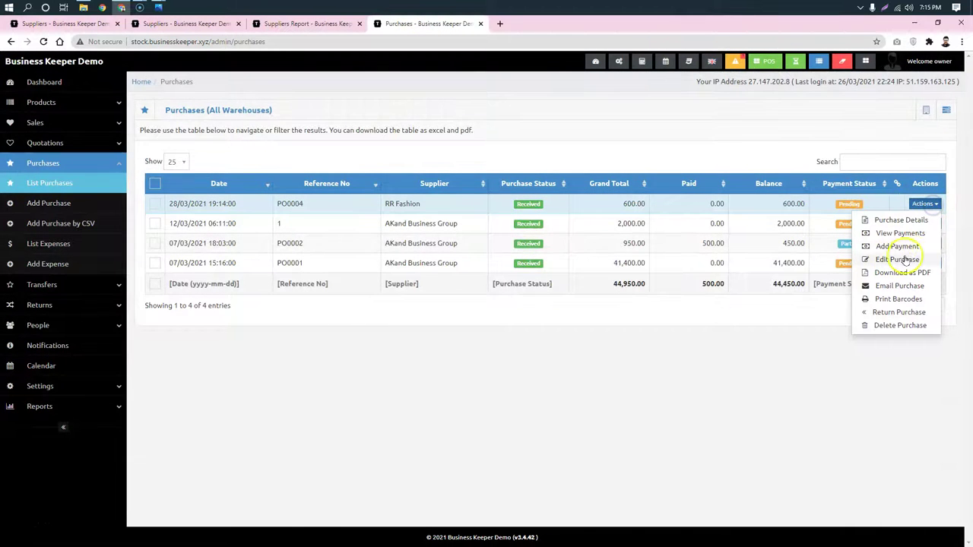
left_click(897, 246)
left_click(600, 380)
- Reload RR Fashion's supplier report to show 0.00 due, then open the suppliers list
left_click(324, 24)
left_click(44, 41)
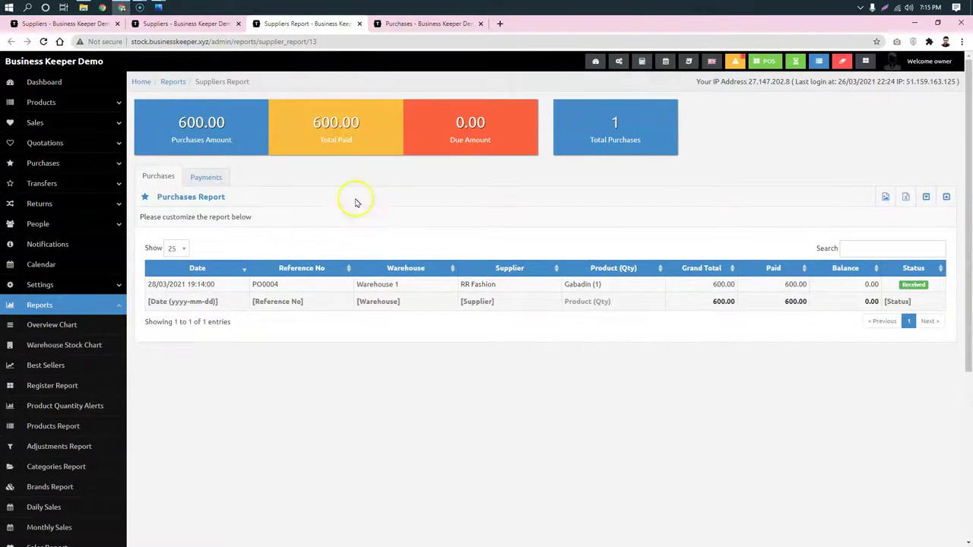
scroll(300, 237, "down", 1)
left_click(40, 173)
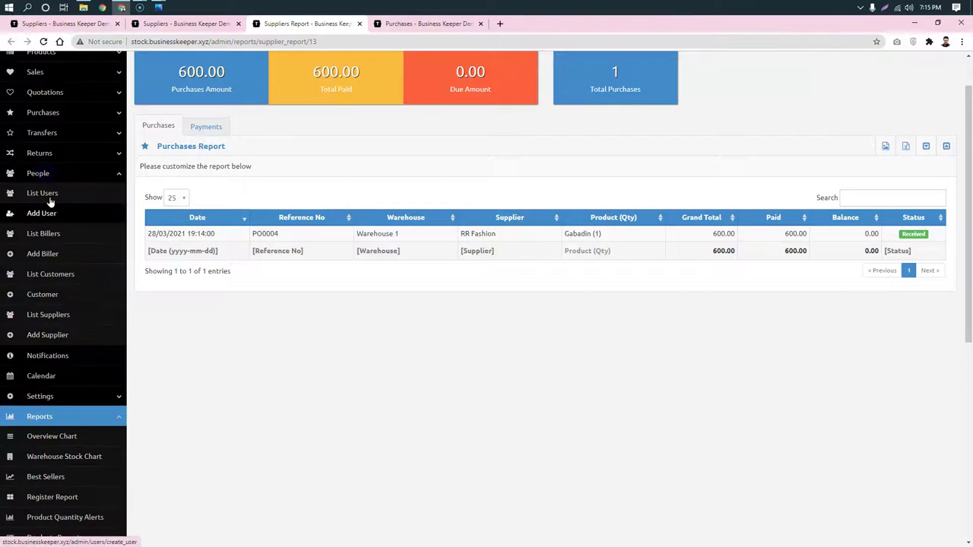
left_click(30, 312)
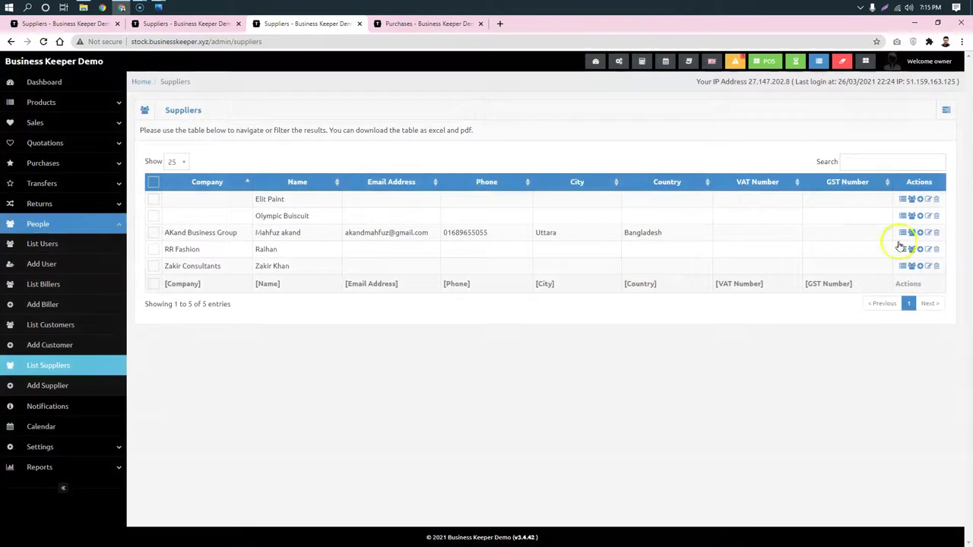
- Close Elit Paint's edit form unchanged and return to the Dashboard
left_click(927, 201)
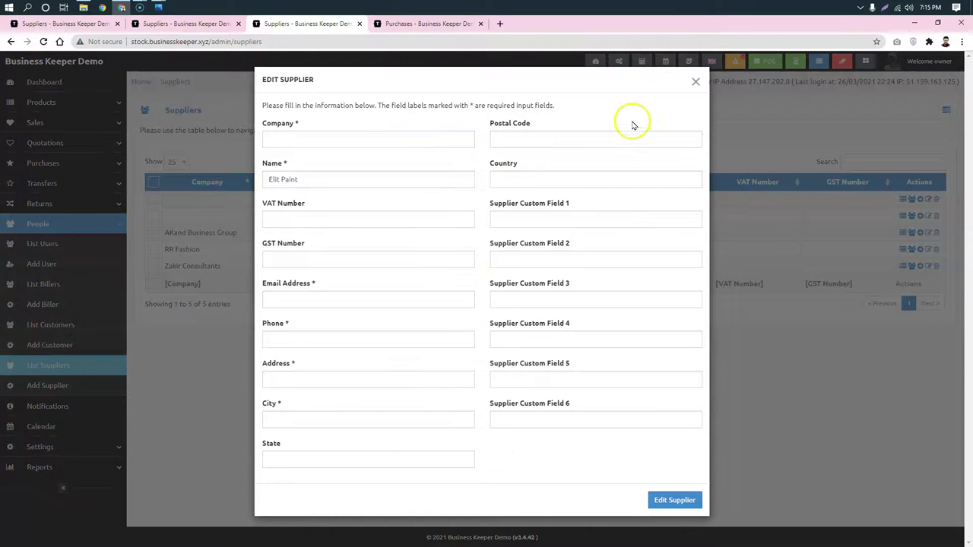
left_click(696, 82)
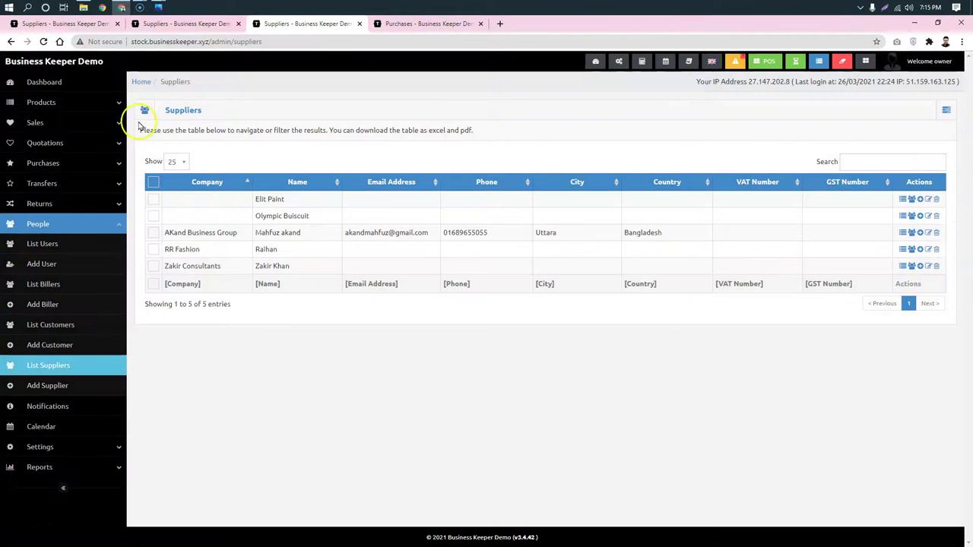
left_click(43, 81)
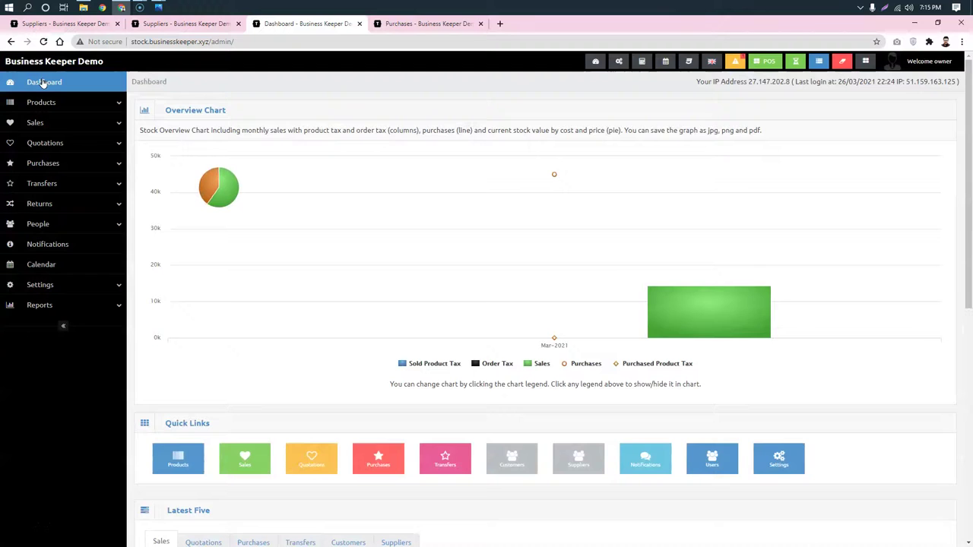